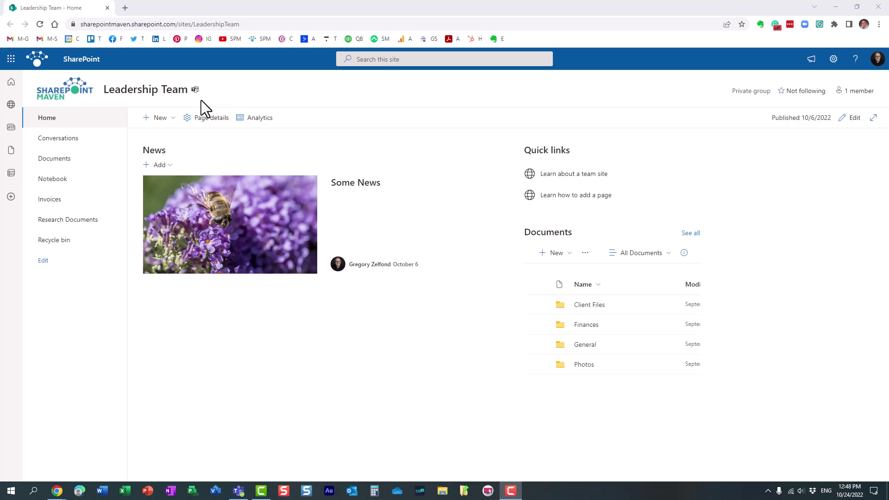
Step: Check the site's one-member group membership list twice, closing it each time
click(856, 92)
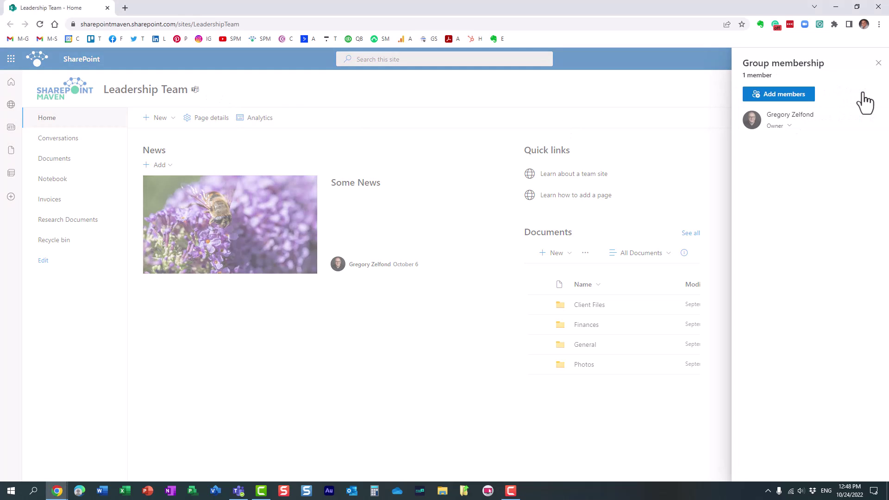
click(879, 63)
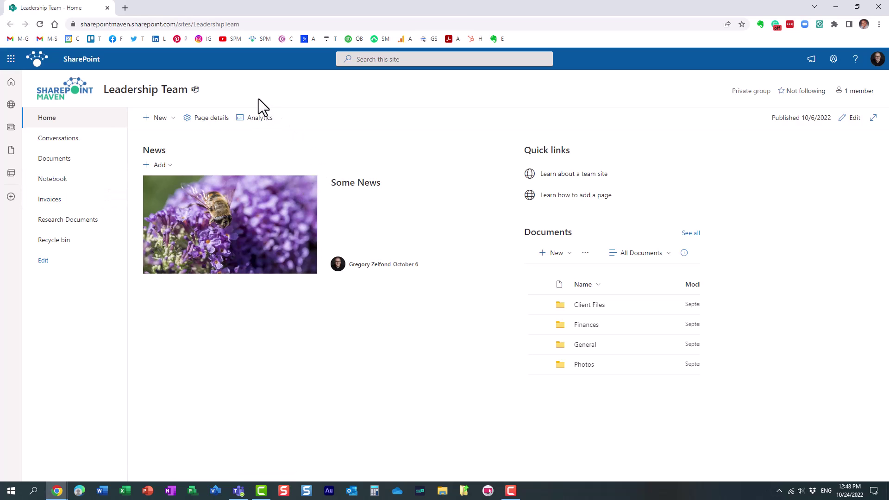
click(856, 91)
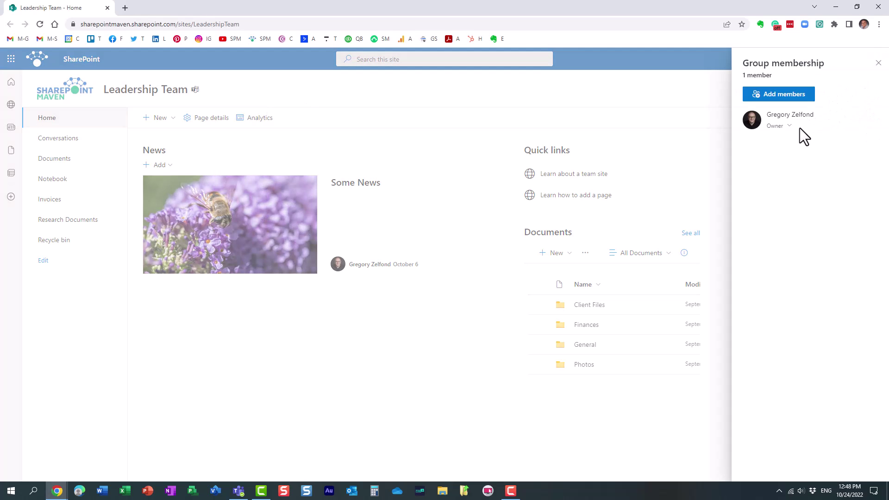
click(877, 64)
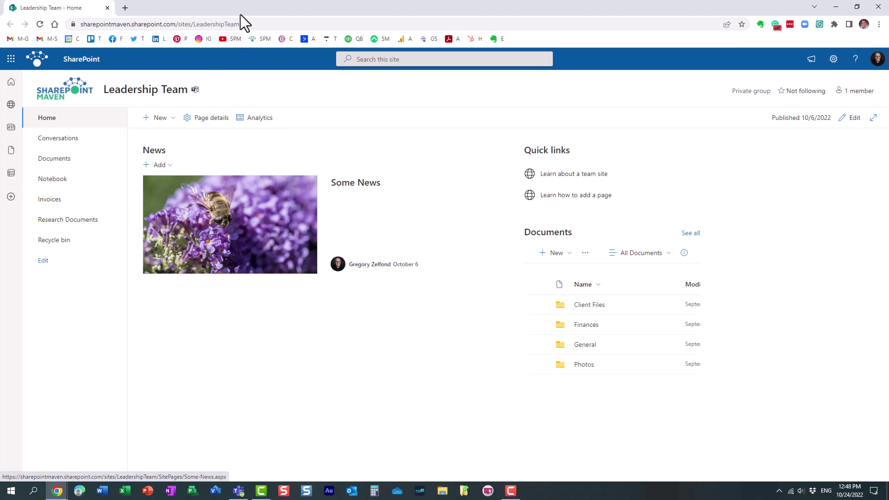
Step: Copy the site address and switch to the second user's private window, confirming its signed-in account
click(252, 24)
key(ctrl+c)
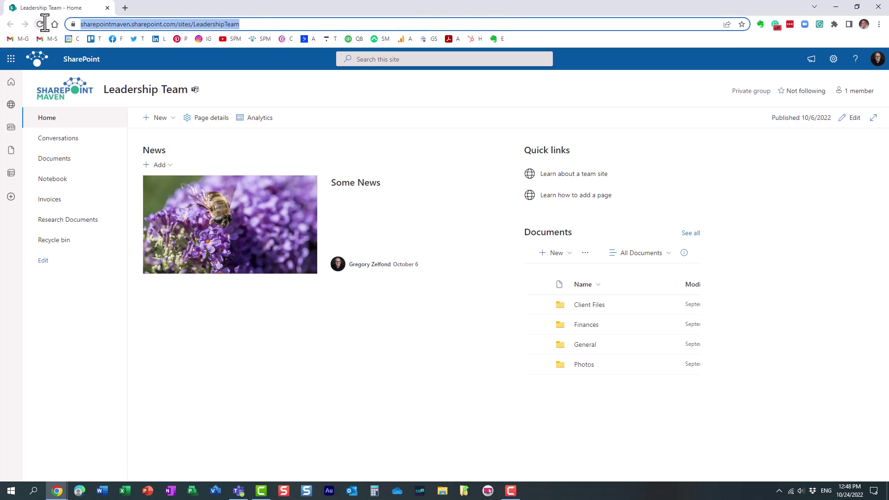
mouse_move(57, 490)
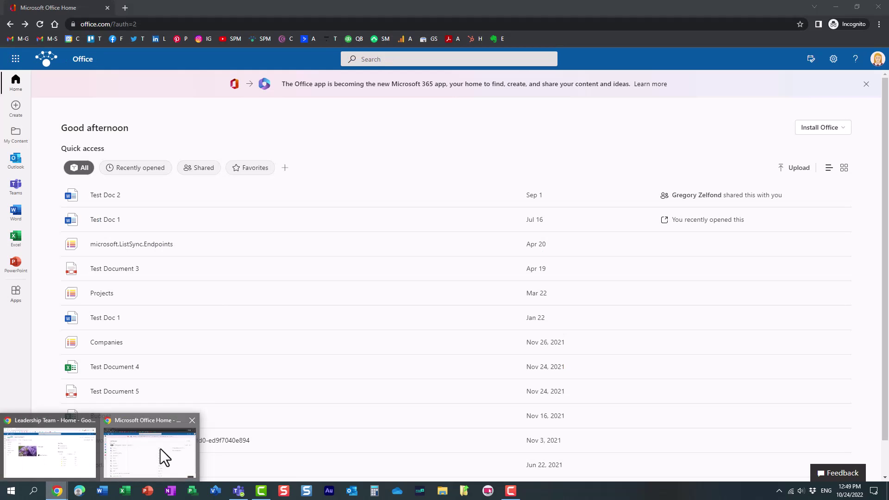
click(160, 449)
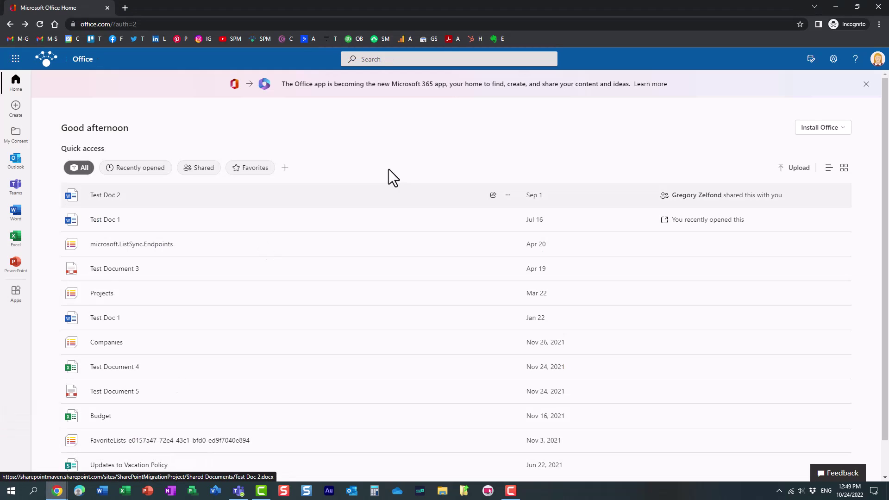
click(878, 64)
click(712, 90)
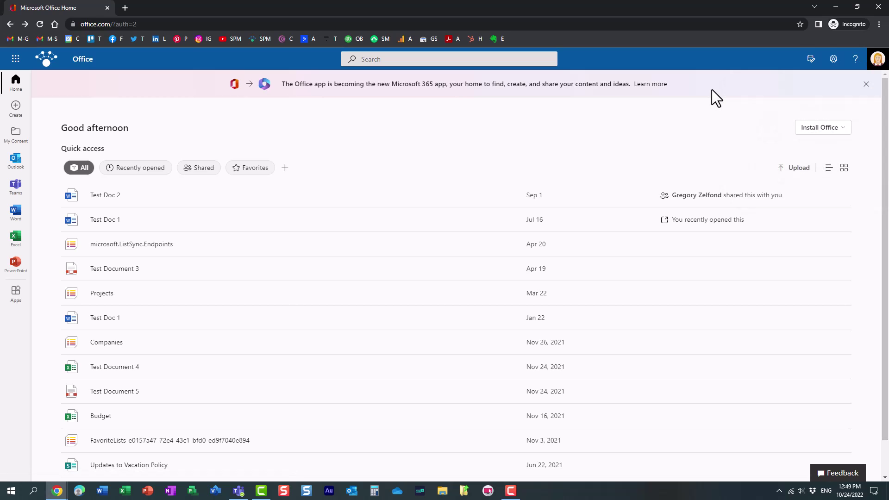
Step: Load the Leadership Team site address in a new private tab
click(128, 6)
key(ctrl+v)
key(Return)
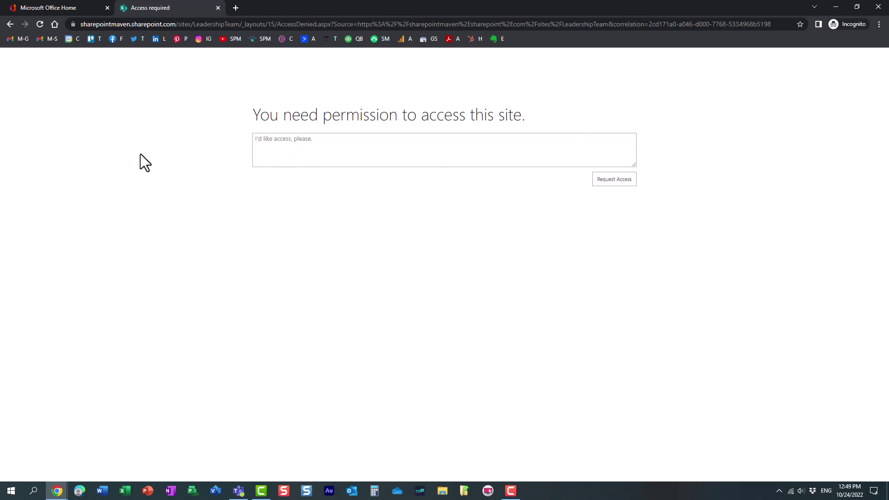
Step: Replace the request message with 'Please allow me into the site' and submit the access request
click(282, 150)
click(282, 150)
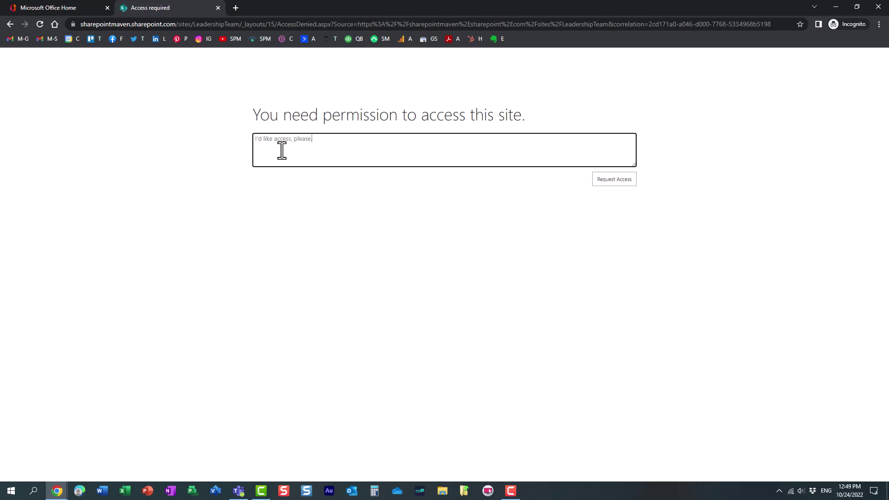
key(BackSpace)
key(BackSpace)
key(BackSpace)
key(BackSpace)
key(BackSpace)
key(BackSpace)
key(BackSpace)
key(BackSpace)
key(BackSpace)
key(BackSpace)
key(BackSpace)
key(BackSpace)
key(BackSpace)
key(BackSpace)
key(BackSpace)
key(BackSpace)
key(BackSpace)
key(BackSpace)
key(BackSpace)
key(BackSpace)
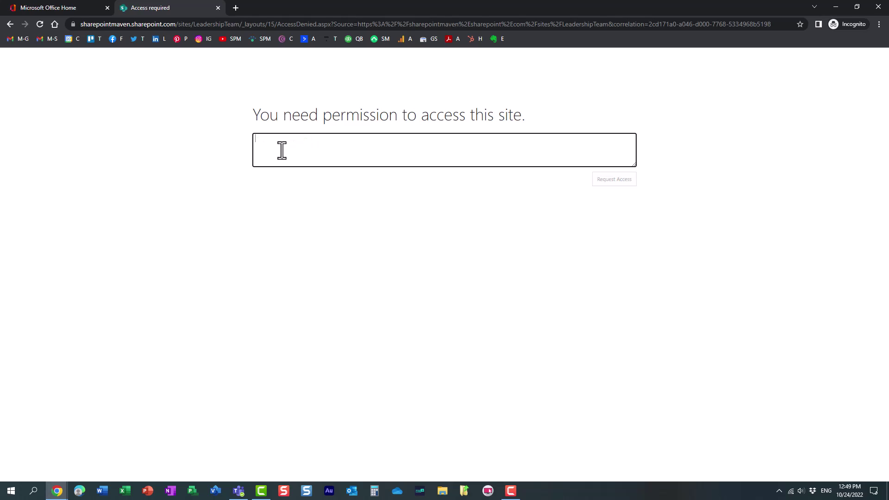
text(Please allow me int)
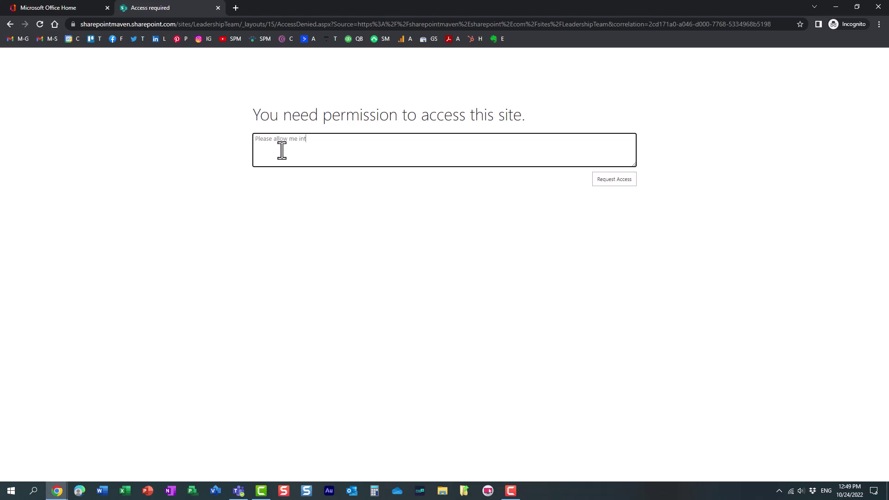
text(o the site)
click(614, 182)
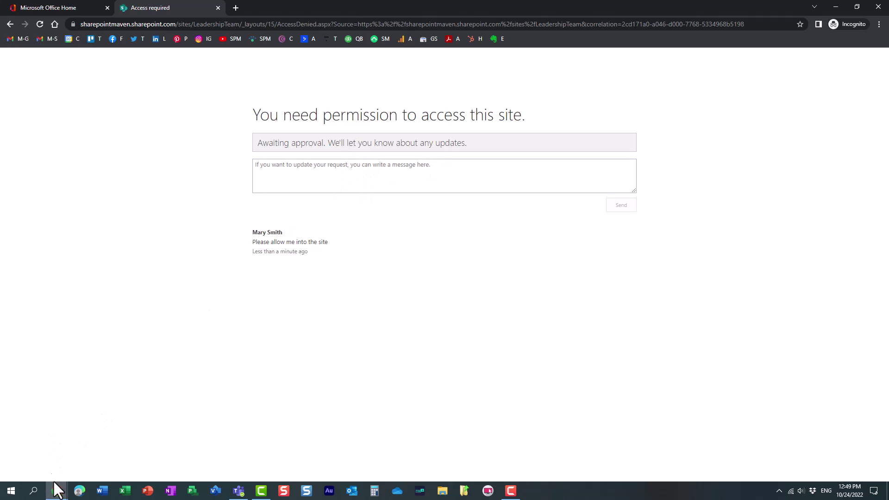
Step: Return to the site owner's window and confirm which account is signed in
mouse_move(56, 484)
click(50, 457)
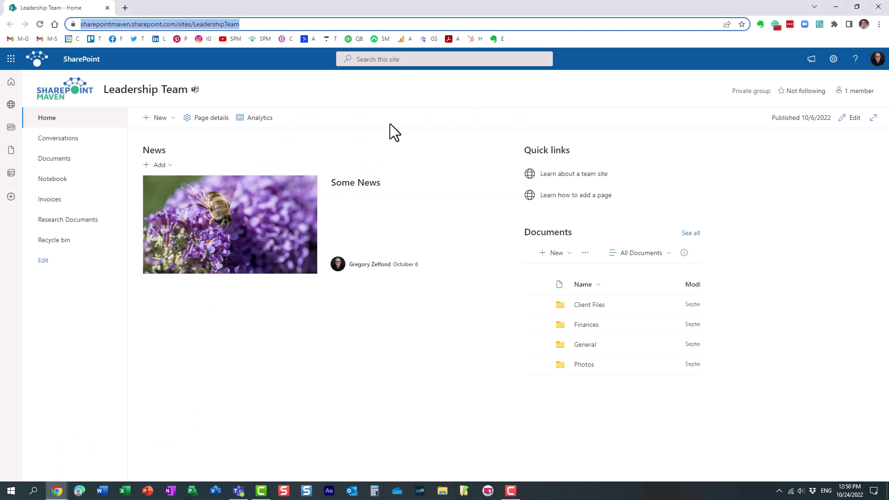
click(878, 59)
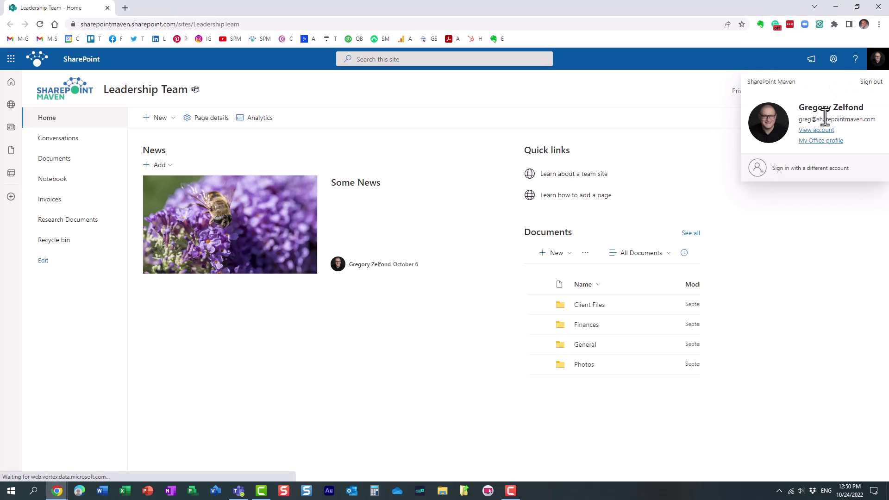
click(671, 99)
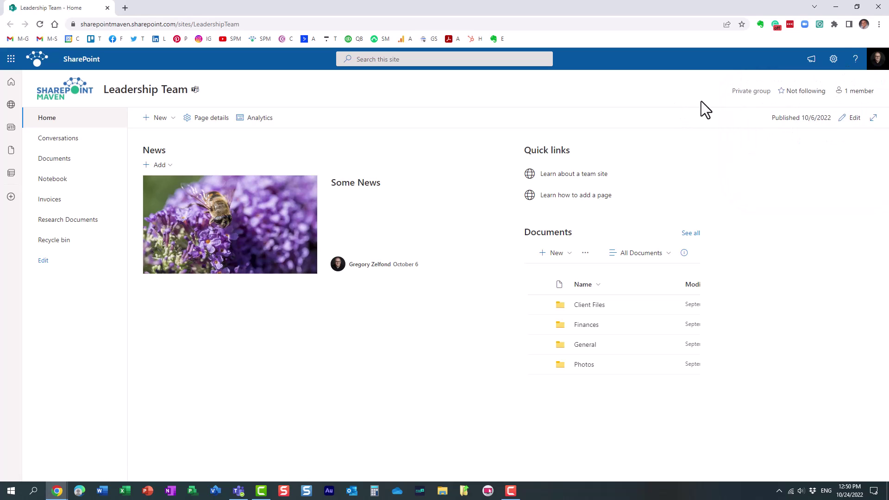
Step: Open the site sharing settings from Site permissions via 'Change how members can share'
click(835, 62)
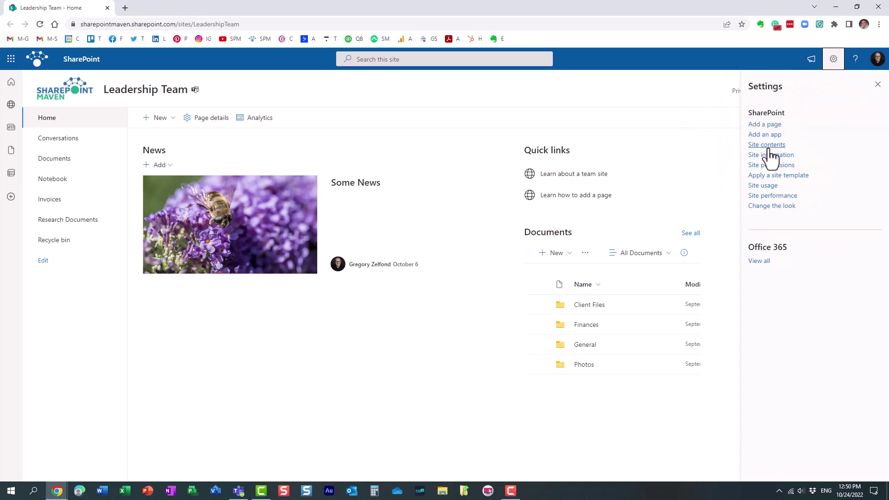
click(777, 169)
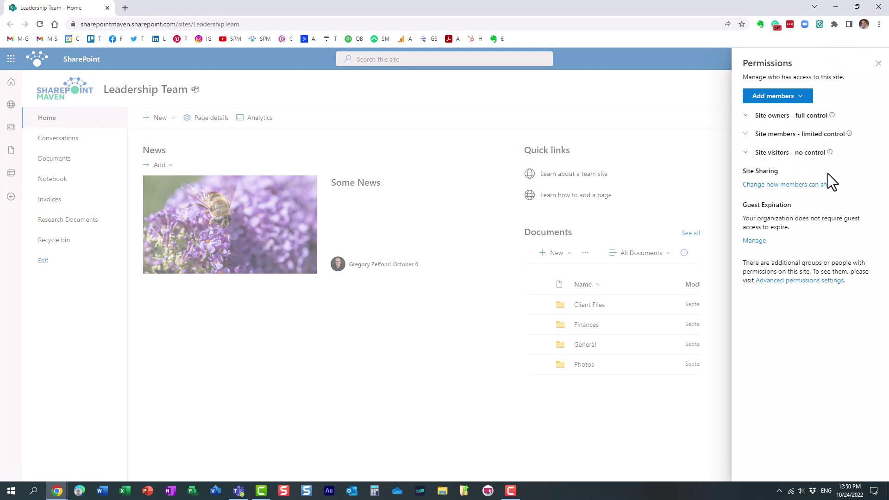
click(808, 184)
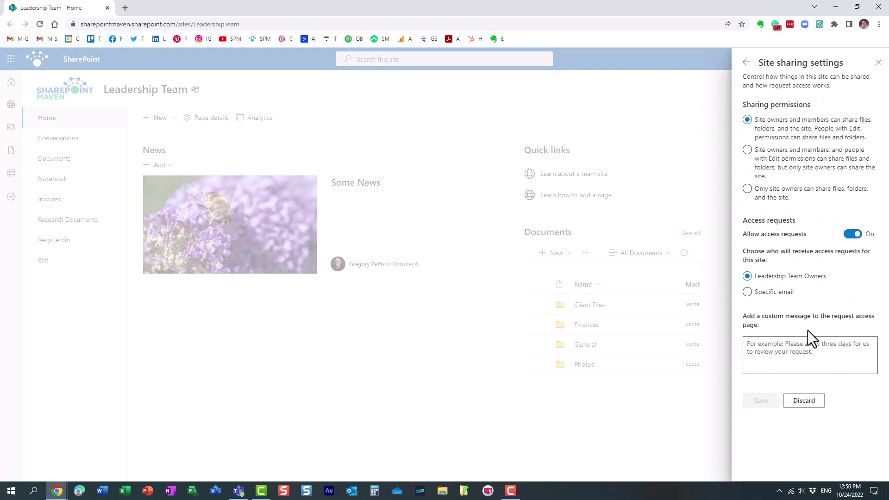
click(854, 235)
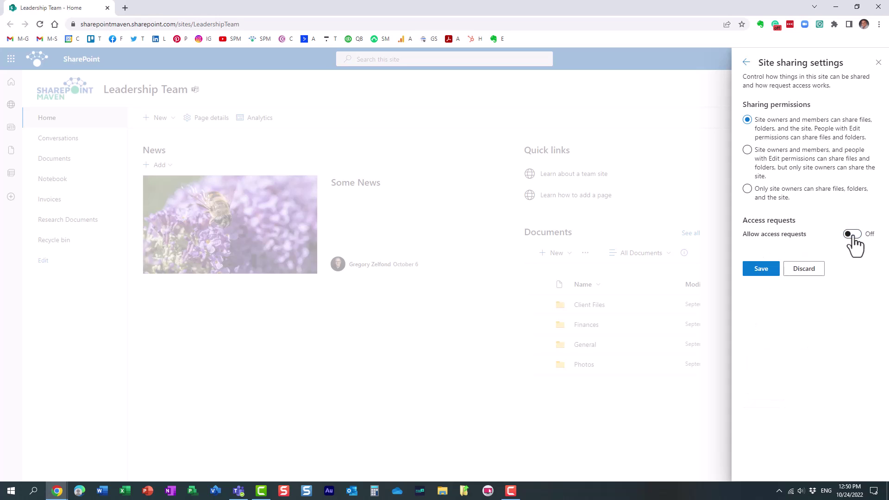
click(852, 235)
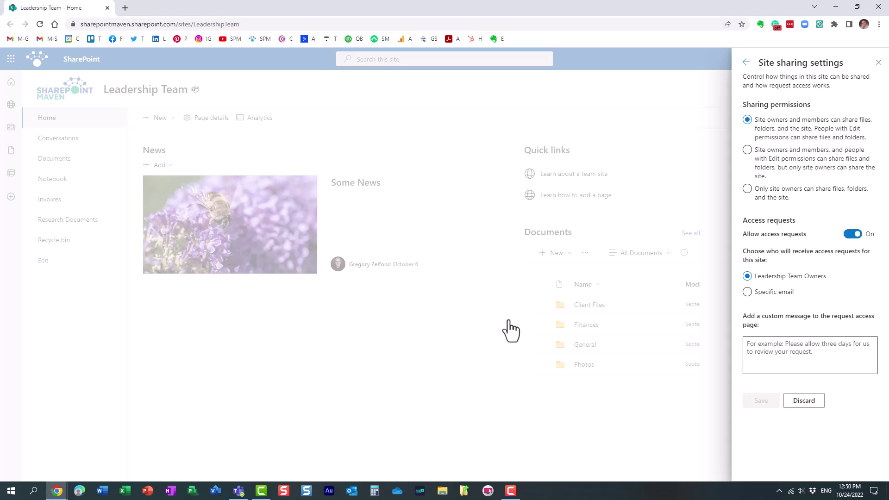
Step: Glance at the requester's access-required page, then return to the owner's sharing settings
click(58, 492)
click(135, 458)
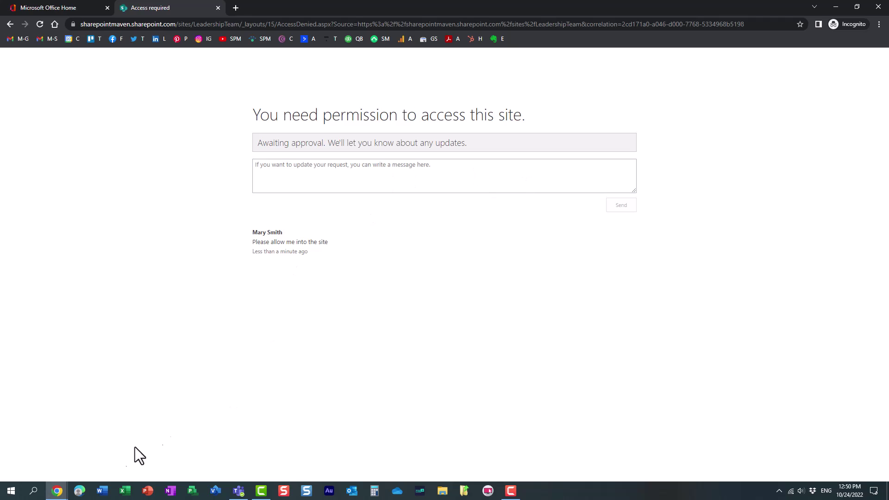
click(57, 491)
click(41, 457)
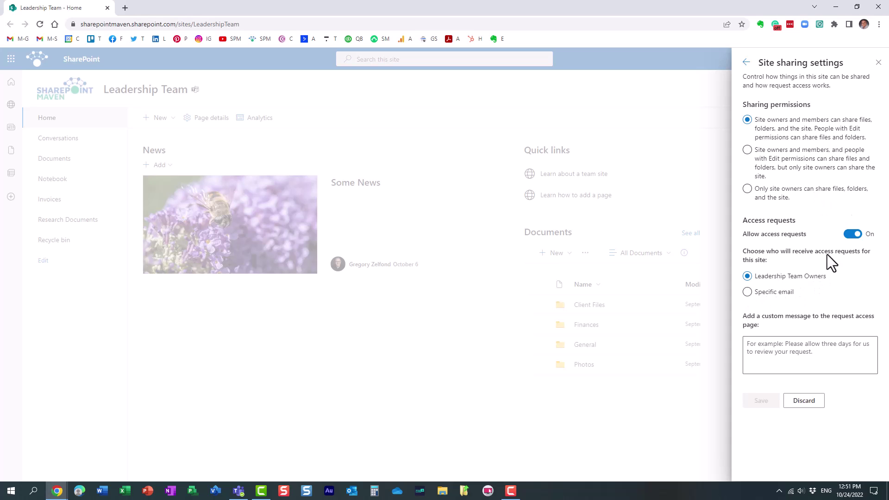
Step: Close the permissions and settings panels and review the one-member group membership
click(878, 64)
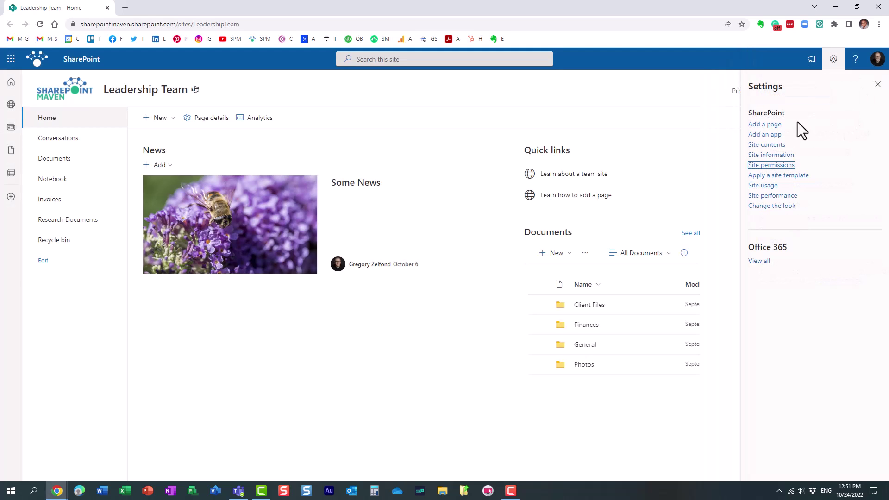
click(878, 85)
click(858, 93)
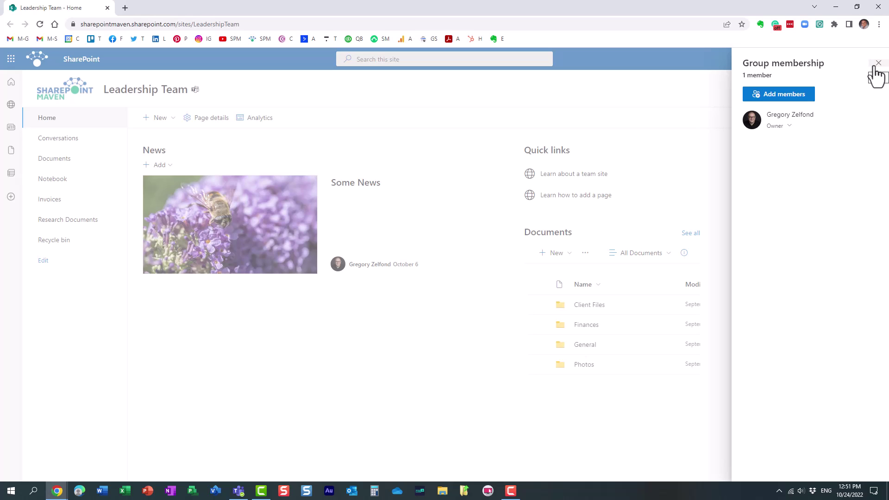
click(876, 65)
Step: Reopen the site sharing settings and choose routing access requests to a specific email
click(835, 60)
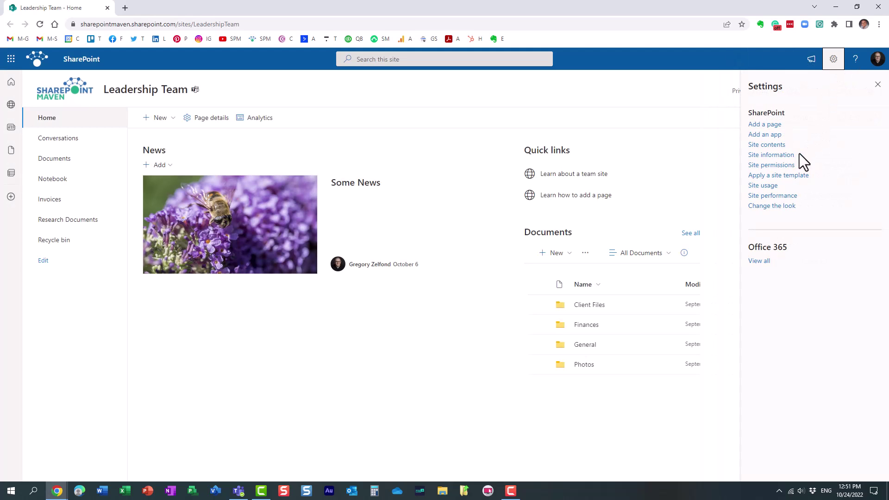
click(788, 165)
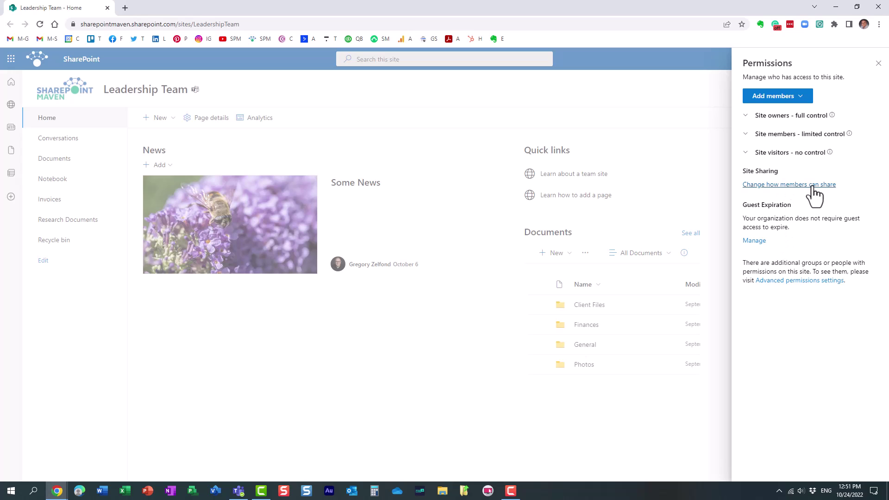
click(797, 185)
click(748, 294)
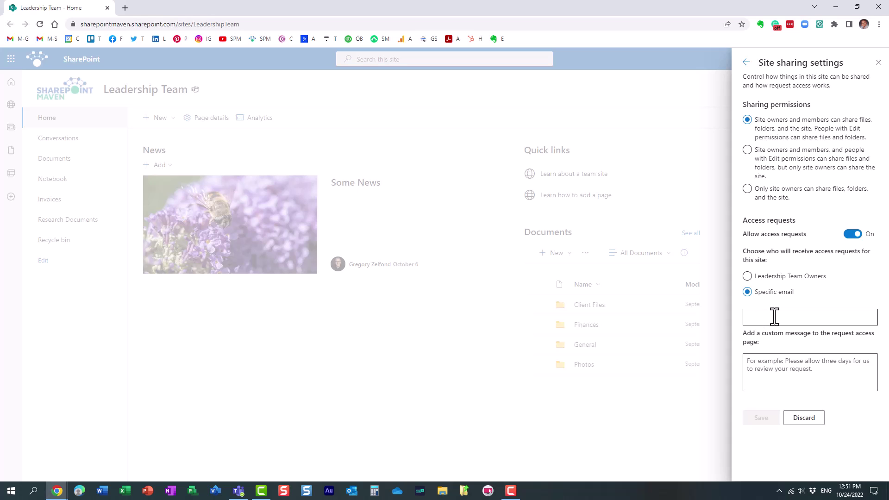
Step: Route access requests back to Leadership Team Owners and check the requester's awaiting-approval page
click(748, 277)
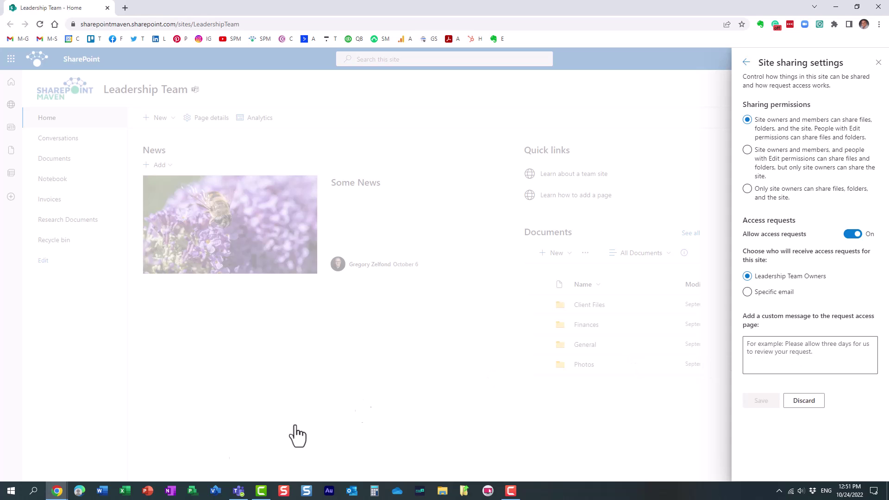
click(56, 491)
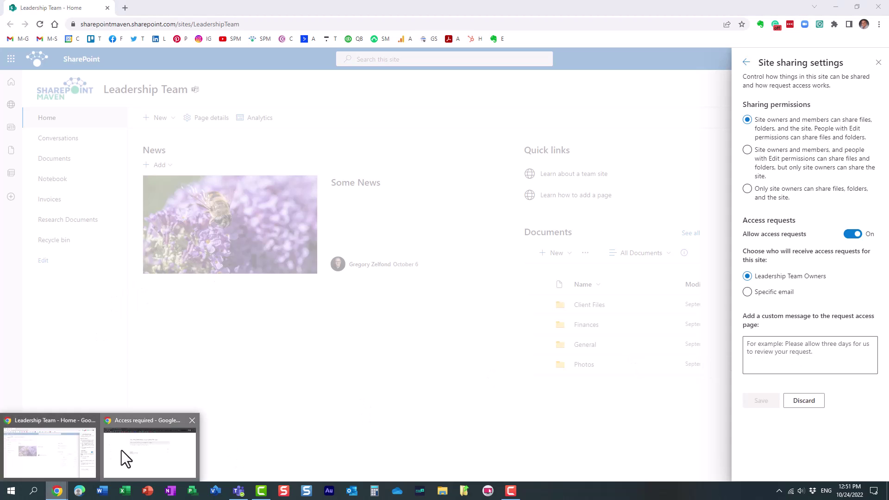
click(121, 452)
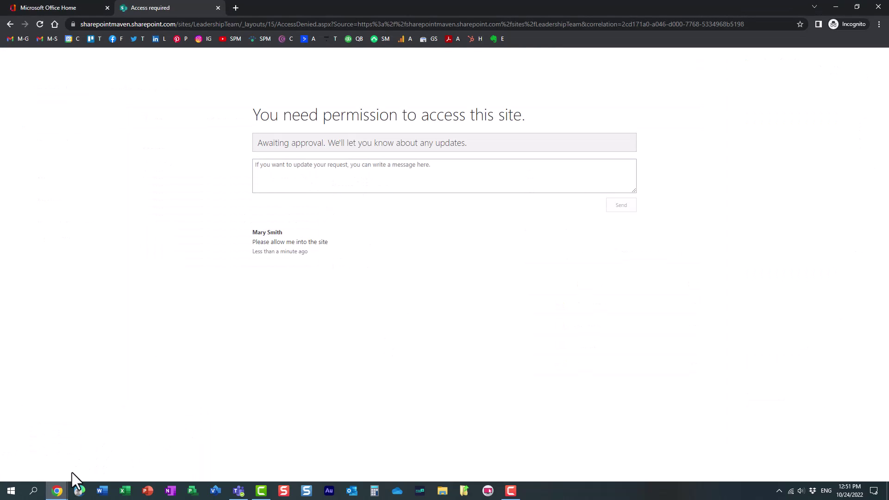
Step: Return to the owner's window and close the sharing settings and permissions panels unsaved
click(57, 491)
click(41, 454)
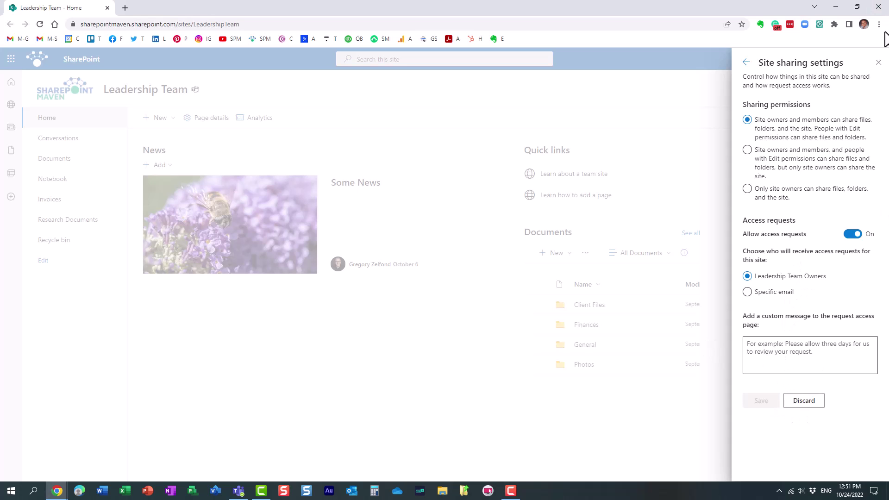
click(877, 64)
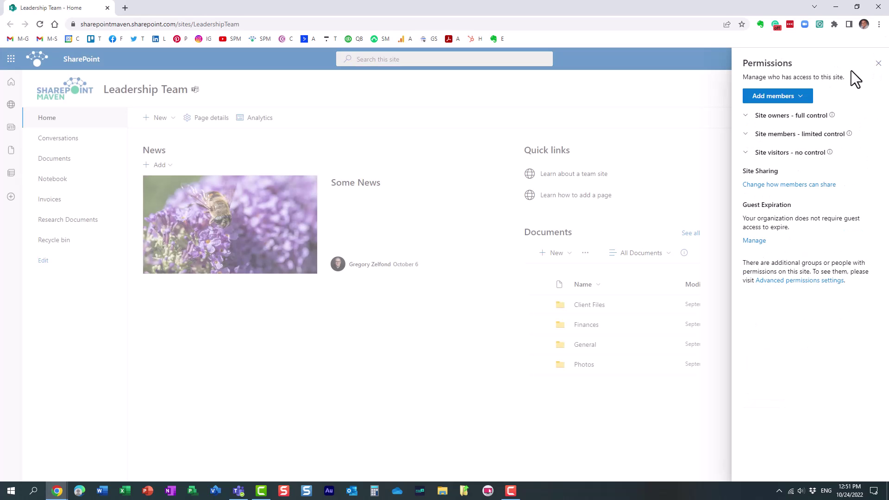
click(877, 63)
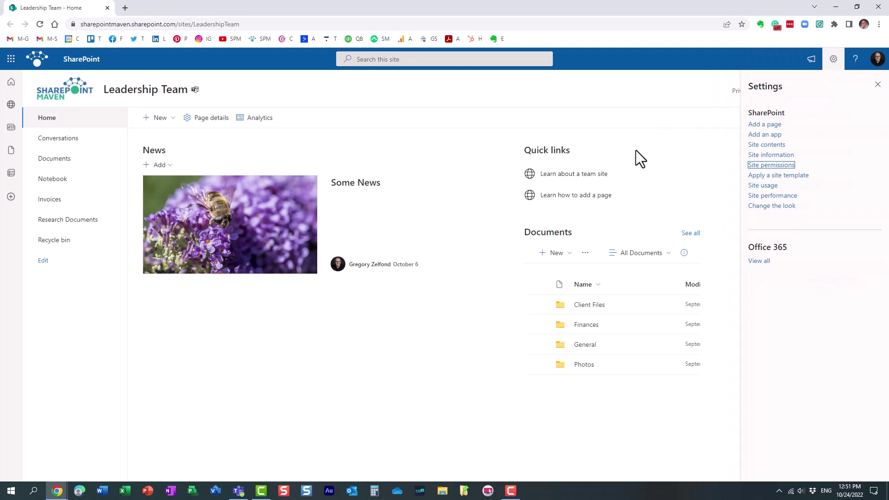
Step: Close the Settings panel, then open and dismiss the Microsoft 365 app launcher
click(877, 84)
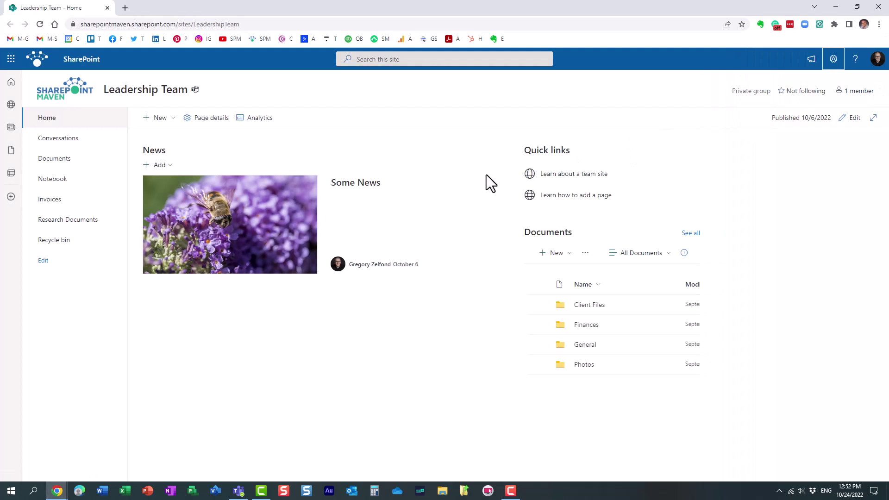
click(10, 63)
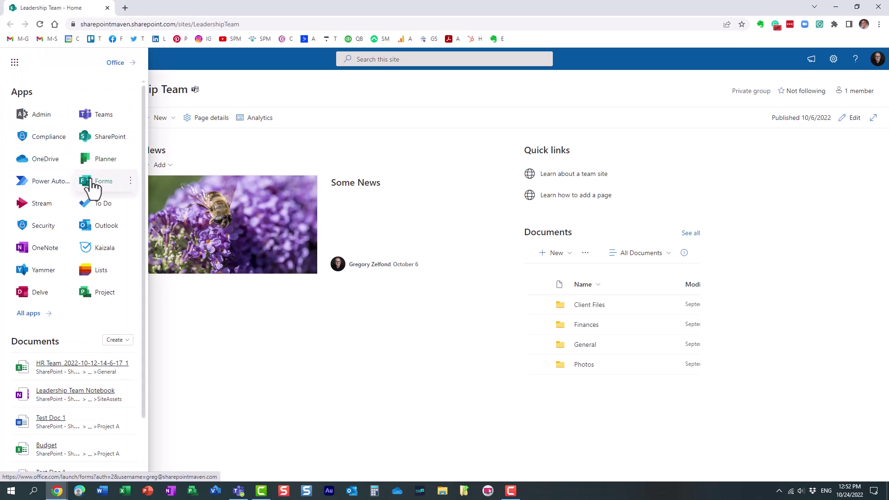
click(266, 91)
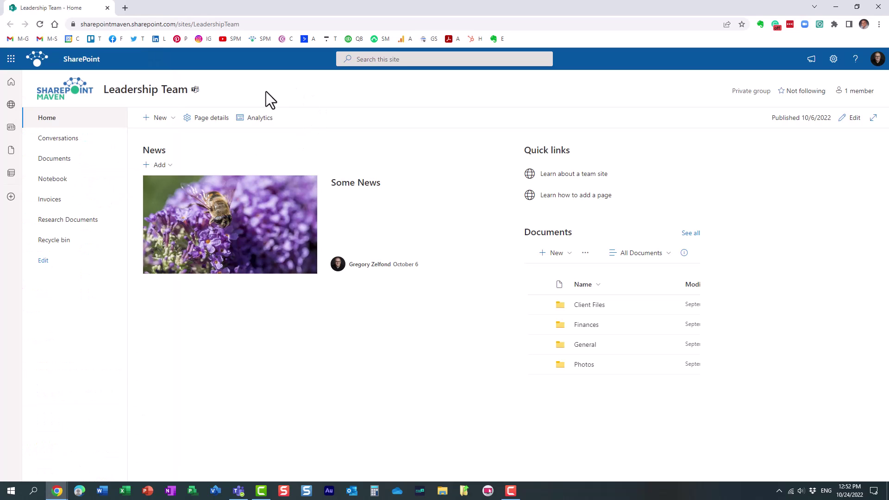
Step: Reach the classic Site Settings page through Site information's 'View all site settings'
click(834, 60)
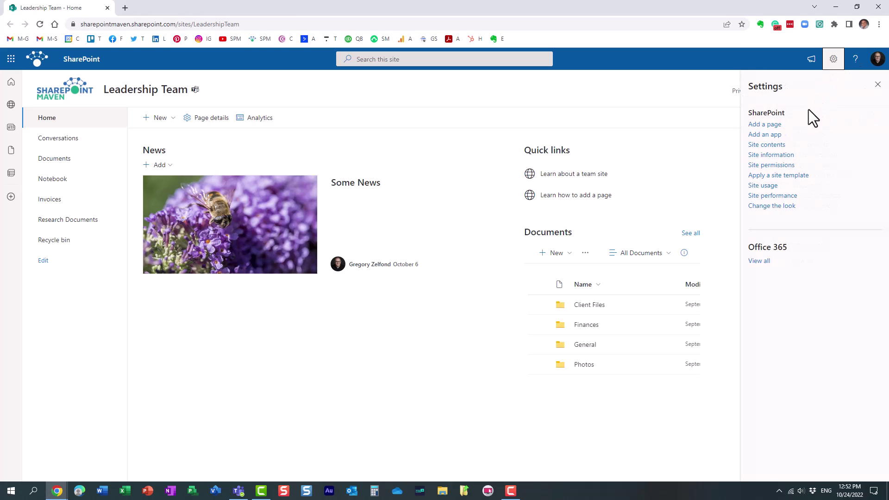
click(787, 156)
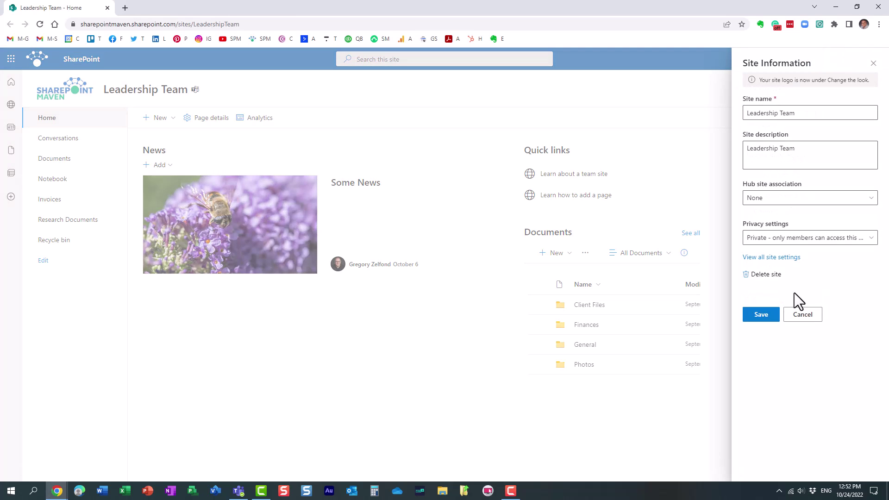
click(790, 258)
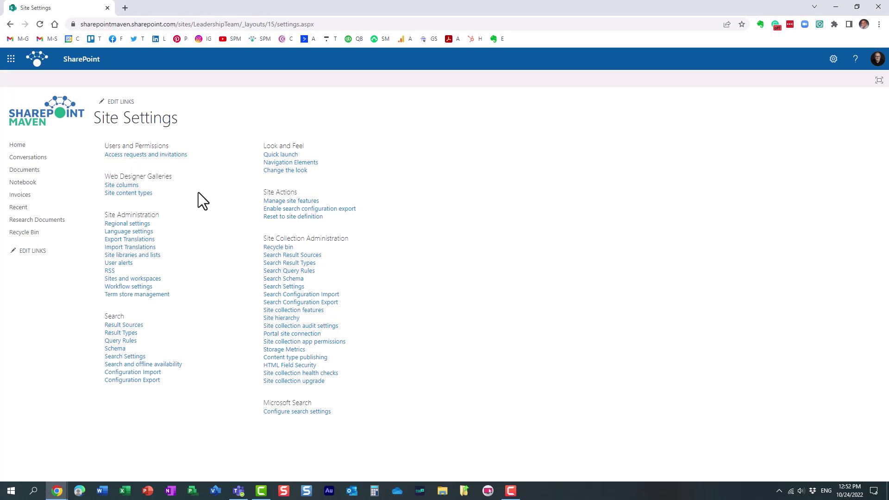
Step: Approve the pending Leadership Team Members access request and confirm it shows Approved in History
click(151, 154)
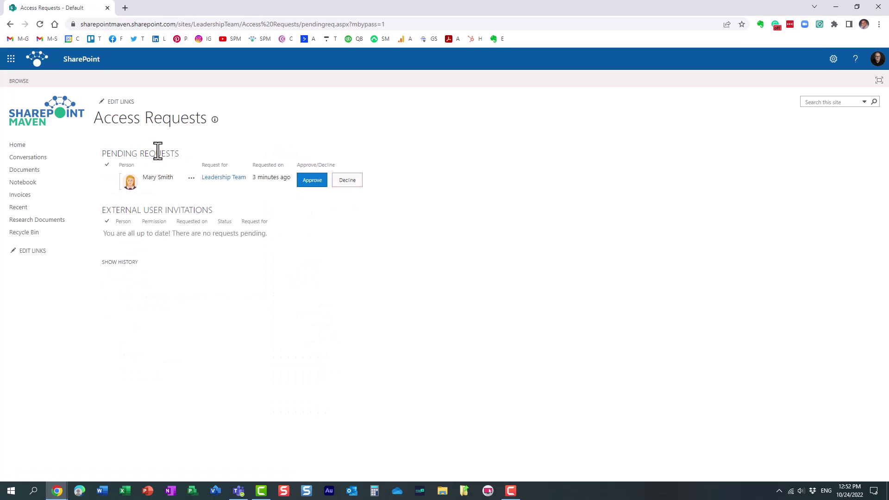
click(131, 263)
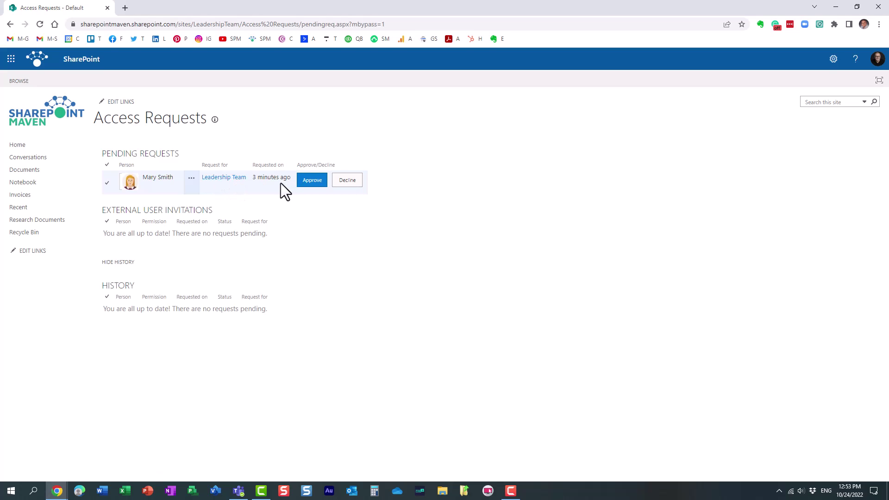
click(309, 182)
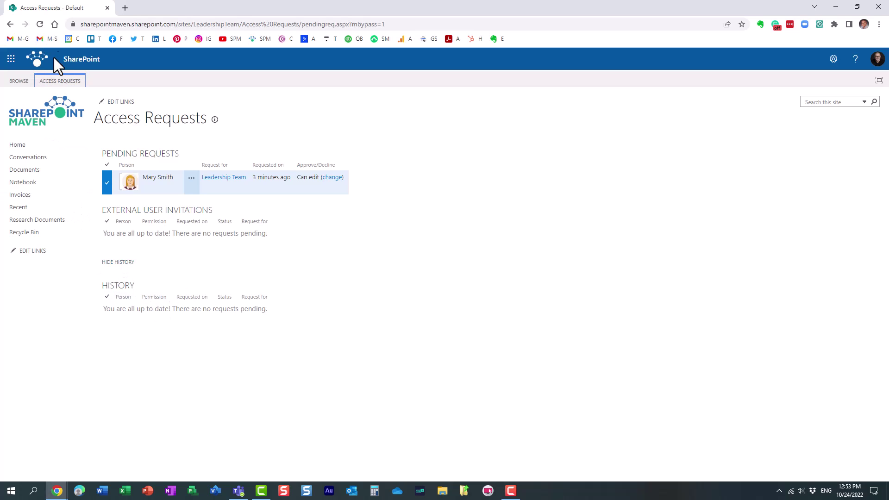
click(41, 26)
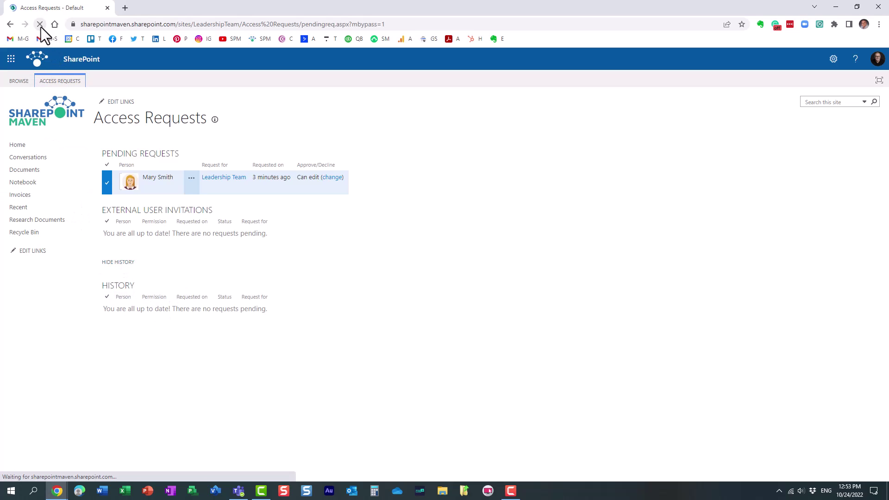
click(116, 256)
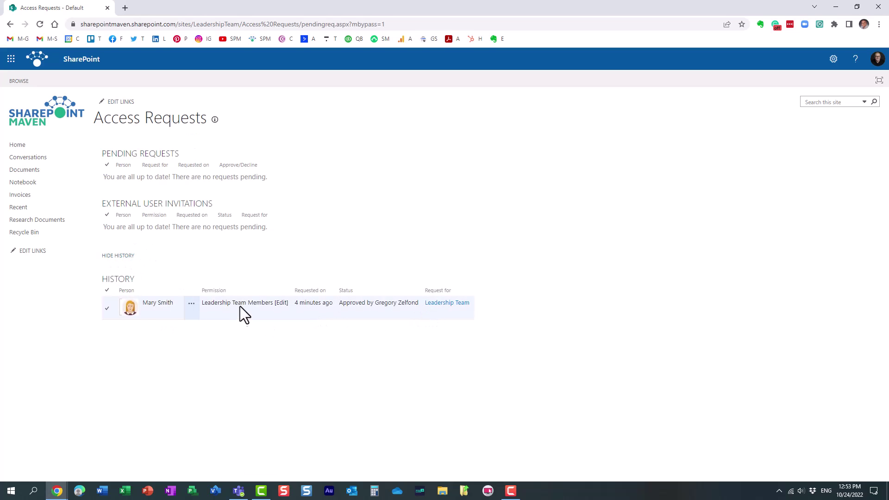
Step: Return to the Leadership Team home page and confirm the site group still lists 1 member
click(13, 146)
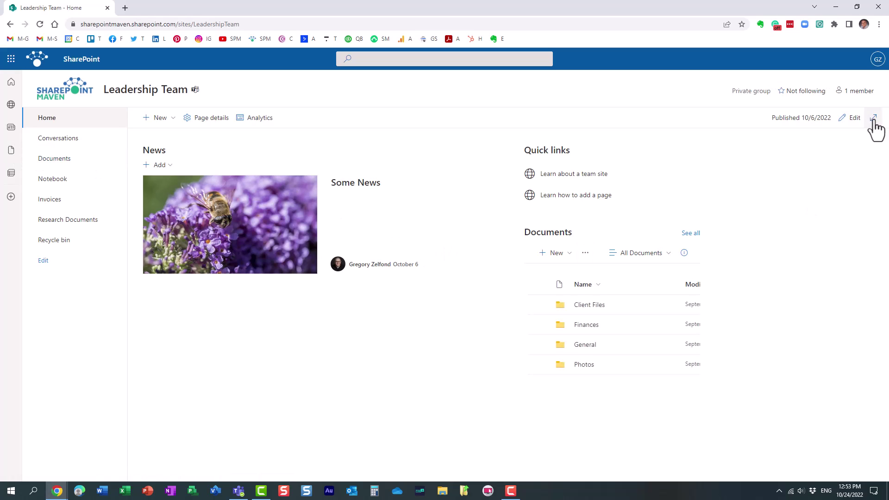
click(856, 92)
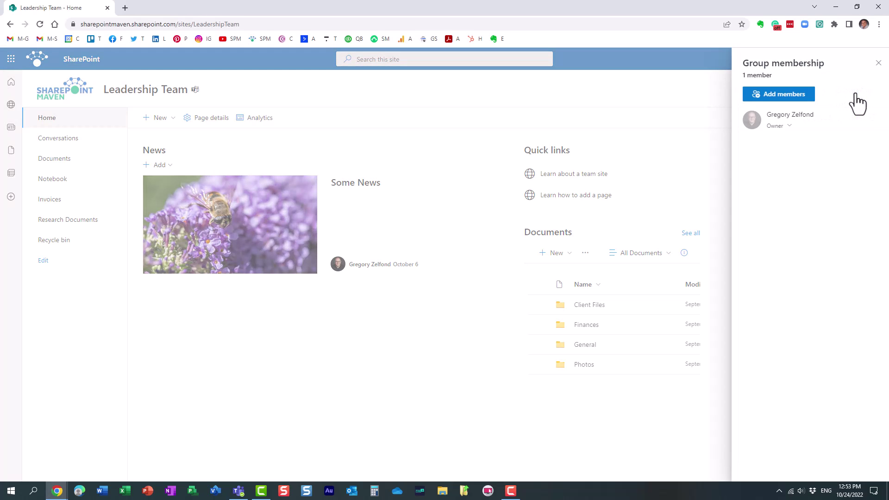
click(878, 64)
Step: Expand Site owners, members and visitors in Site permissions, confirming the requester is a site member
click(833, 57)
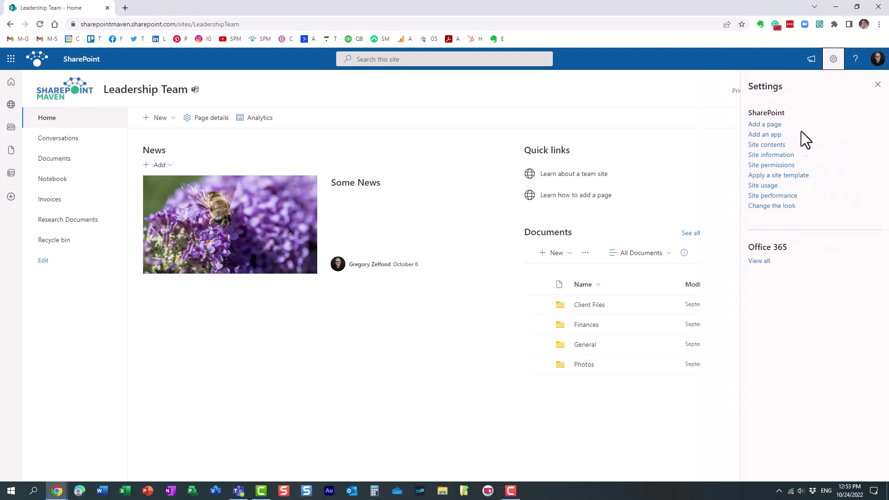
click(788, 165)
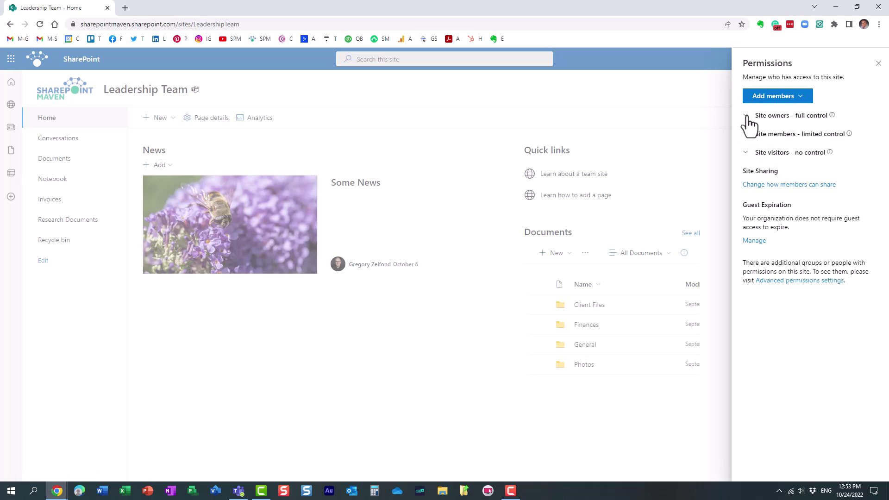
click(746, 116)
click(745, 157)
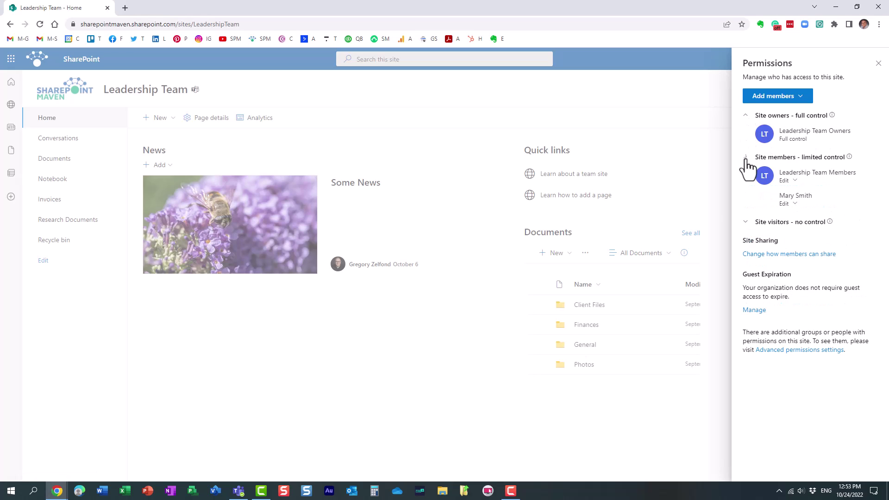
click(746, 222)
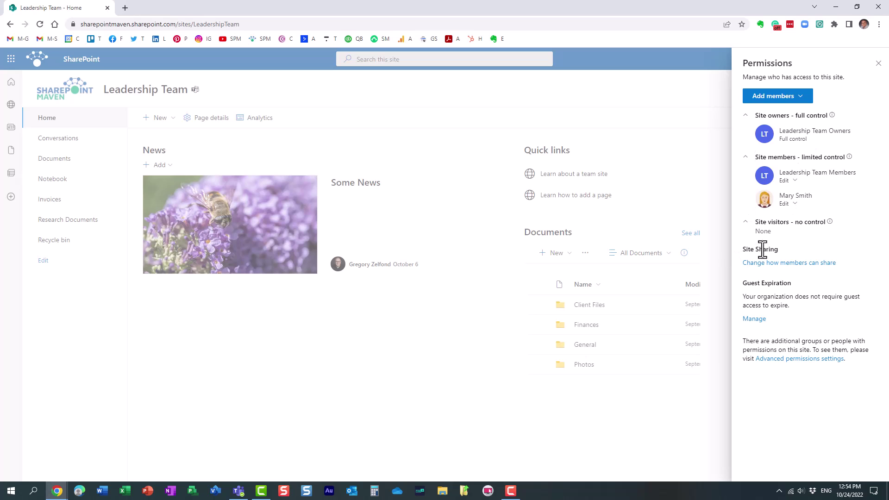
click(879, 63)
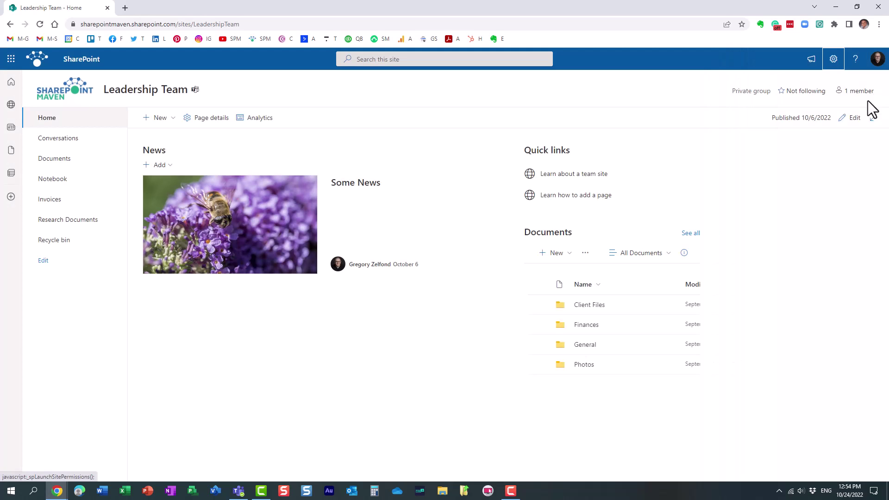
click(862, 91)
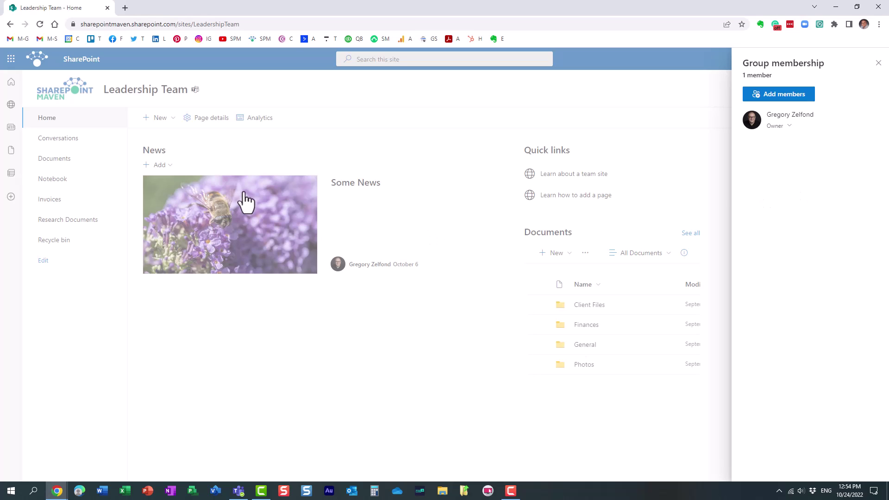
click(878, 63)
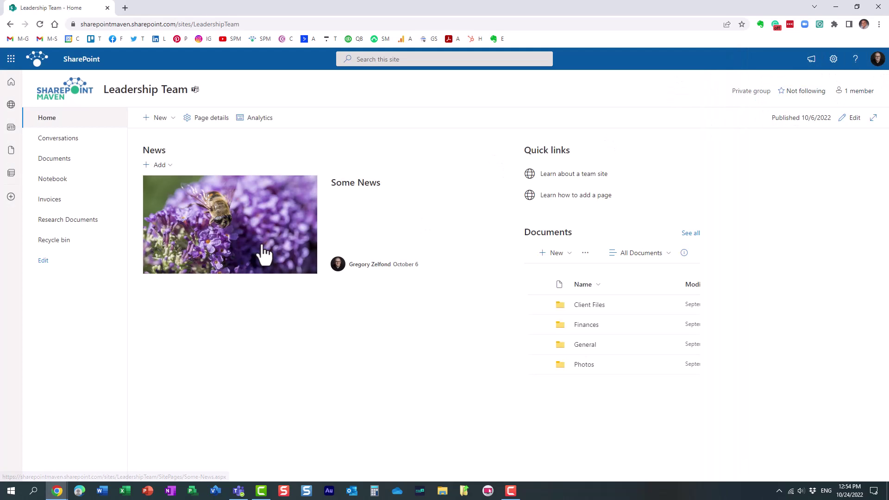
click(833, 59)
click(772, 169)
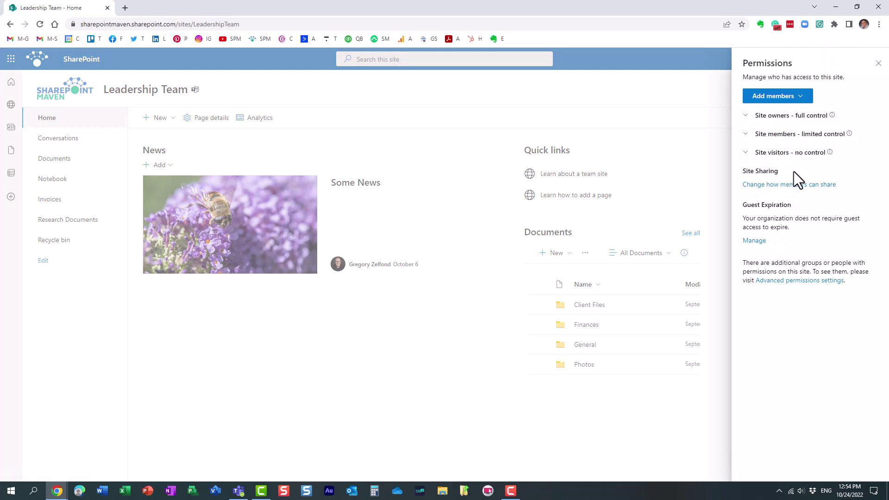
click(746, 152)
click(746, 134)
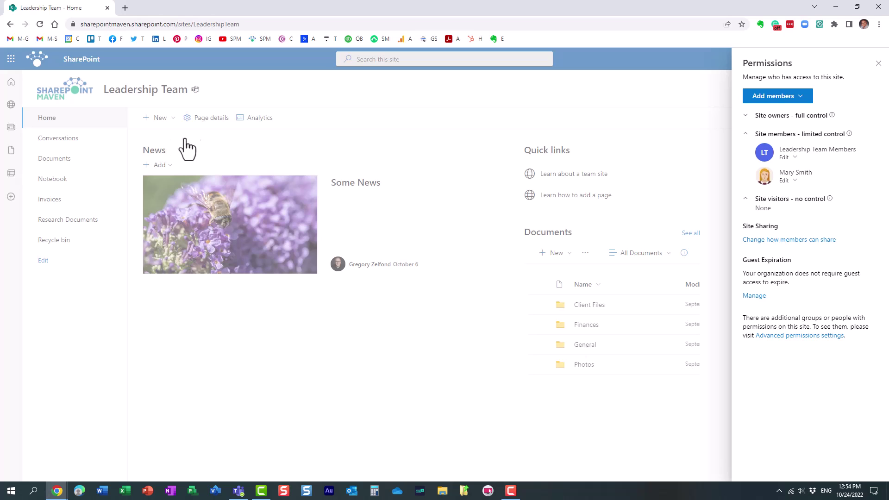
click(796, 181)
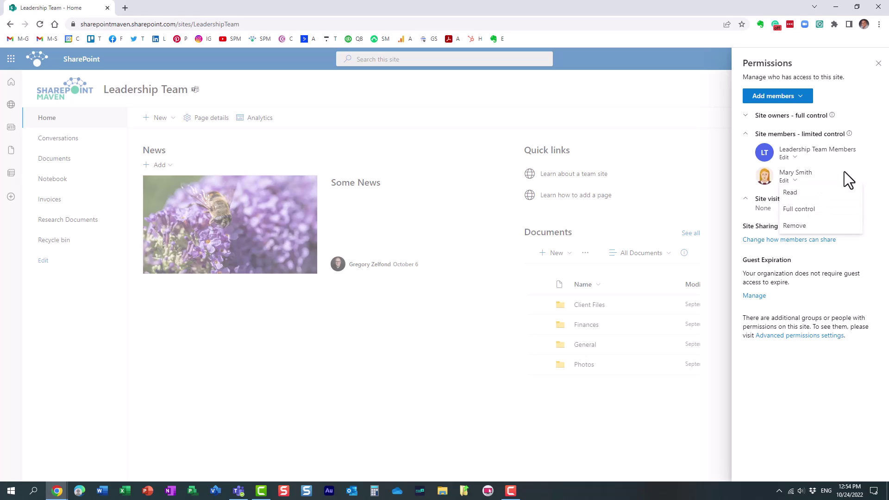
click(878, 63)
click(877, 86)
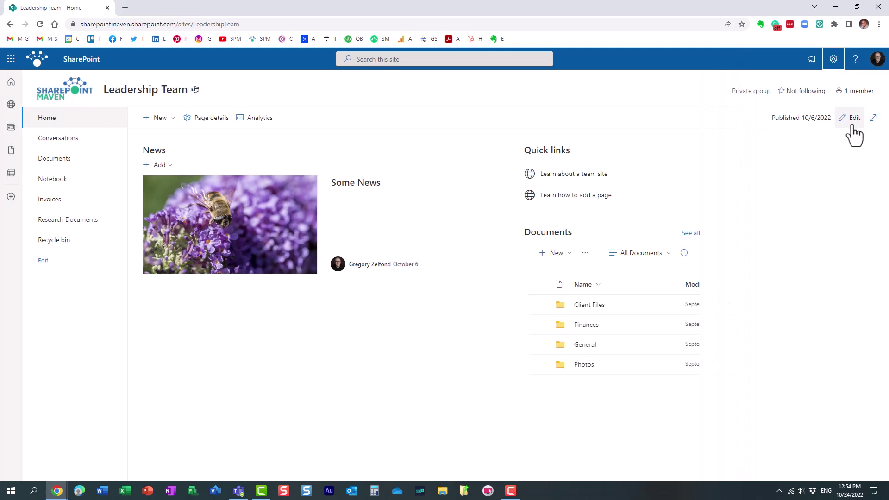
click(862, 92)
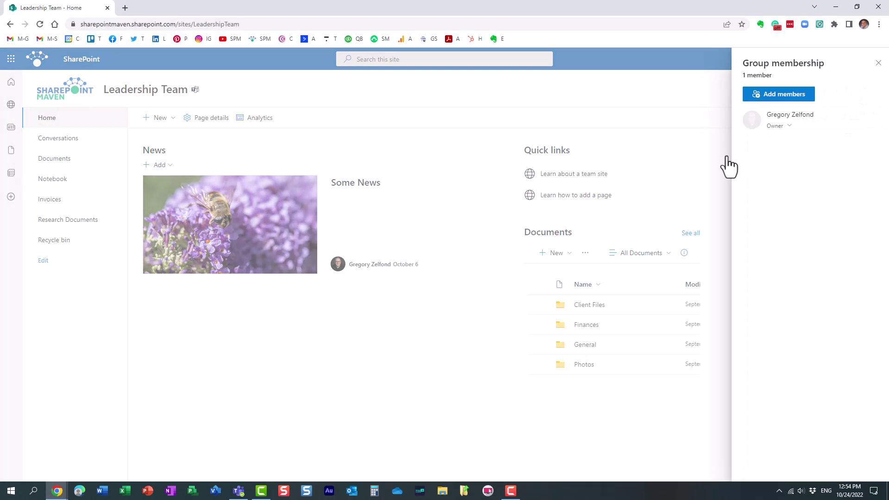
click(879, 63)
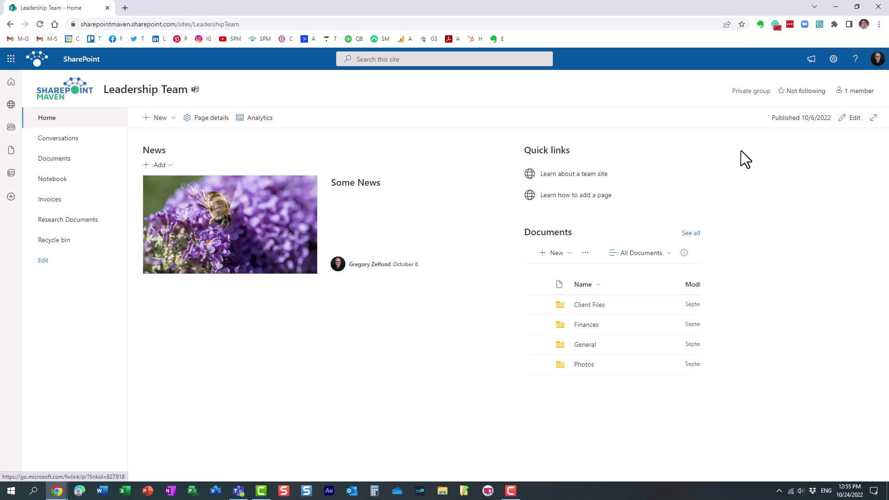
Step: Recheck the 1-member group, then confirm Access requests are allowed in site sharing settings without saving
click(858, 91)
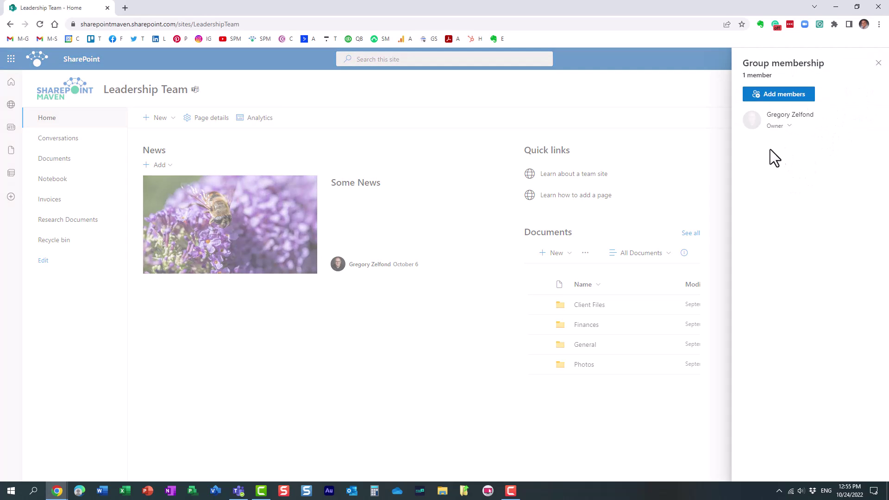
click(877, 65)
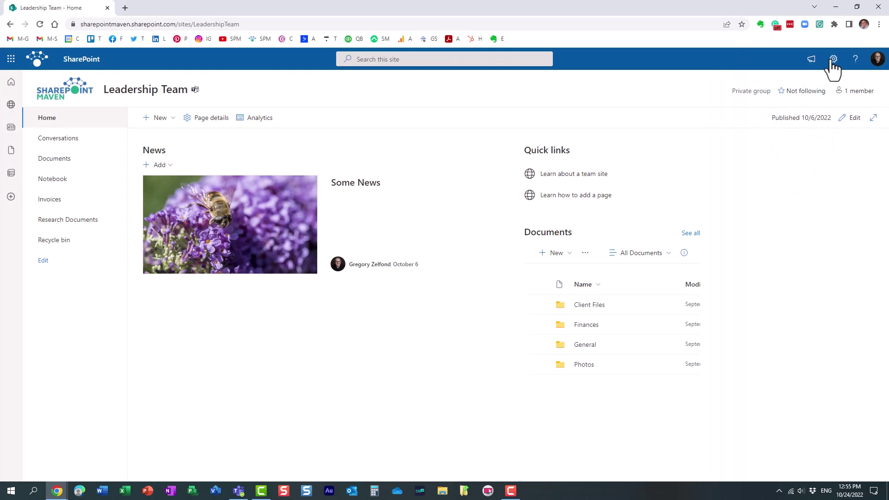
click(834, 59)
click(787, 166)
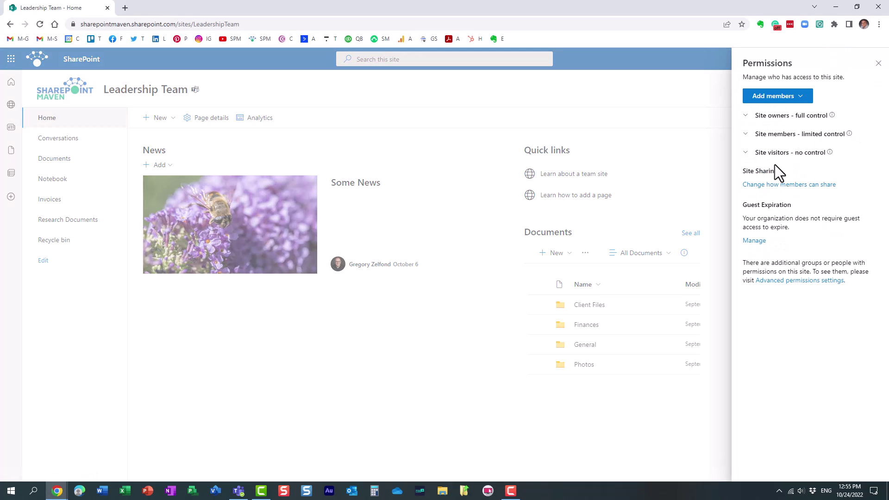
click(787, 185)
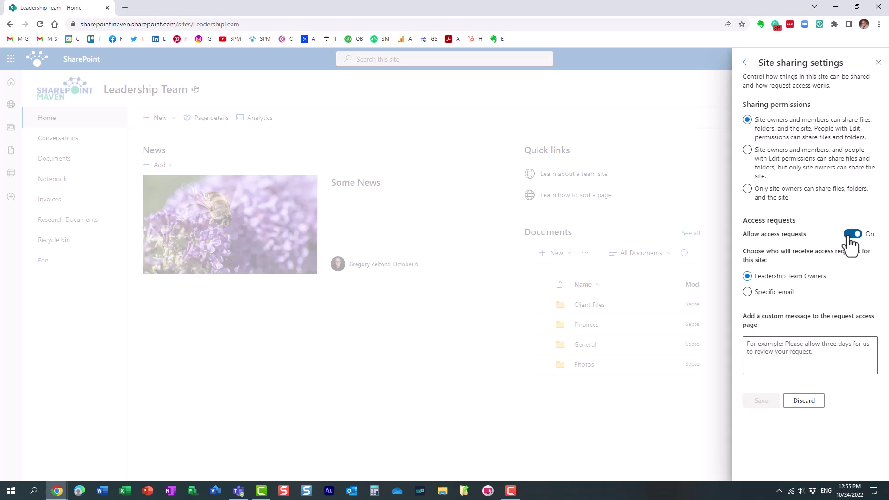
click(879, 63)
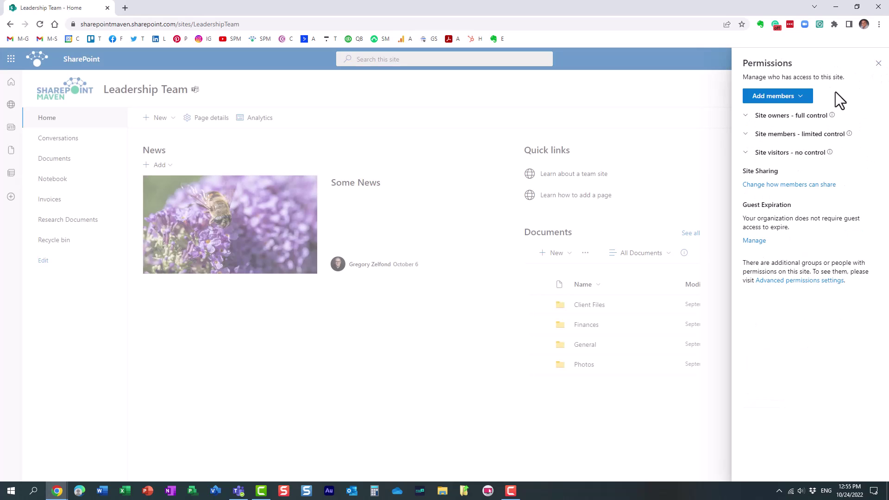
click(880, 65)
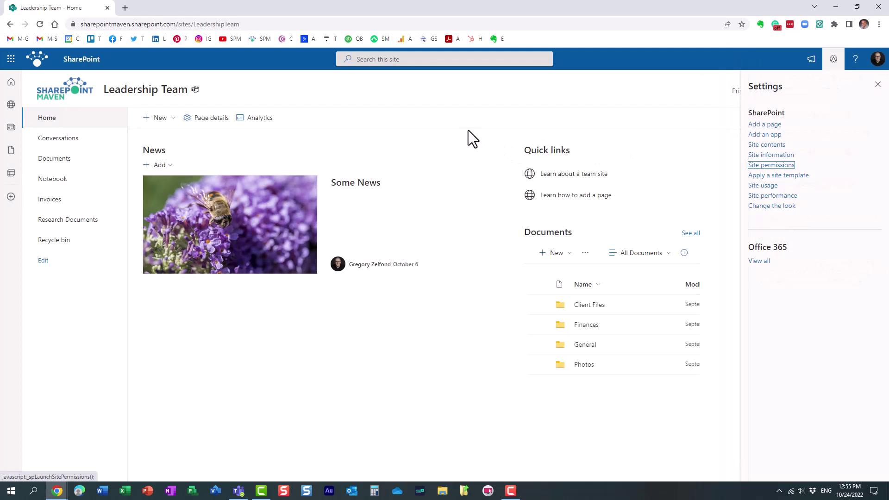